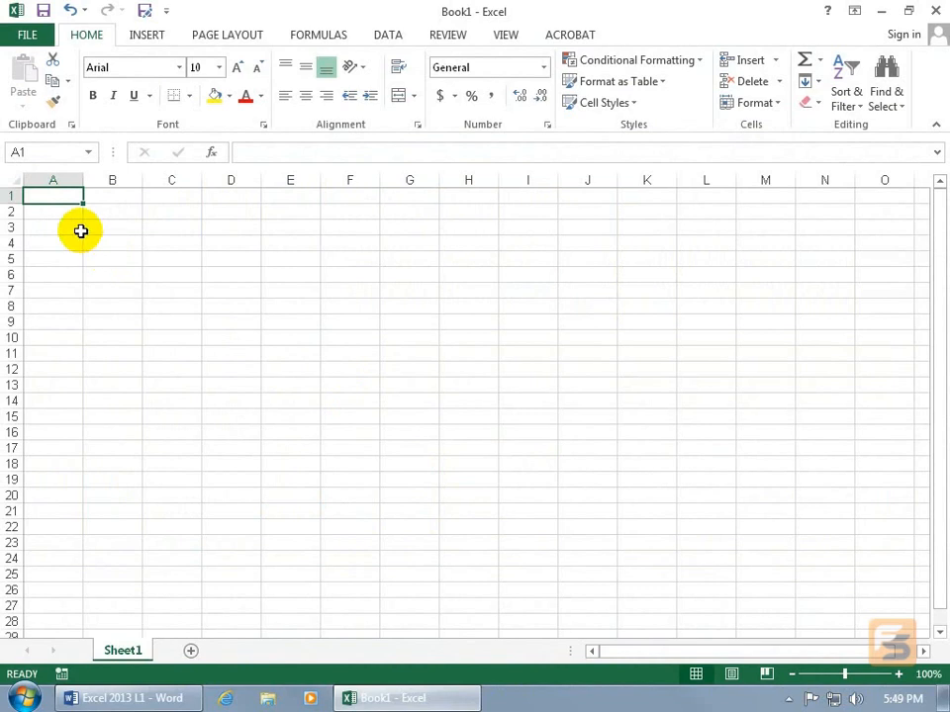
Enter the column headings Months, Sales, Expenses and Profits in cells A2 to D2.
click(63, 211)
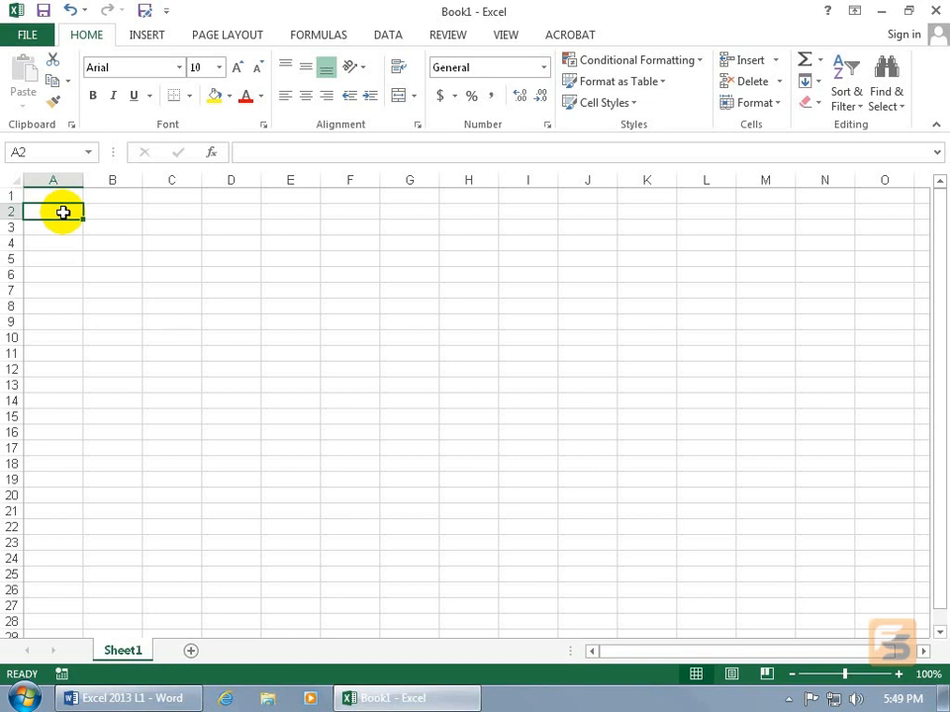
text(Months)
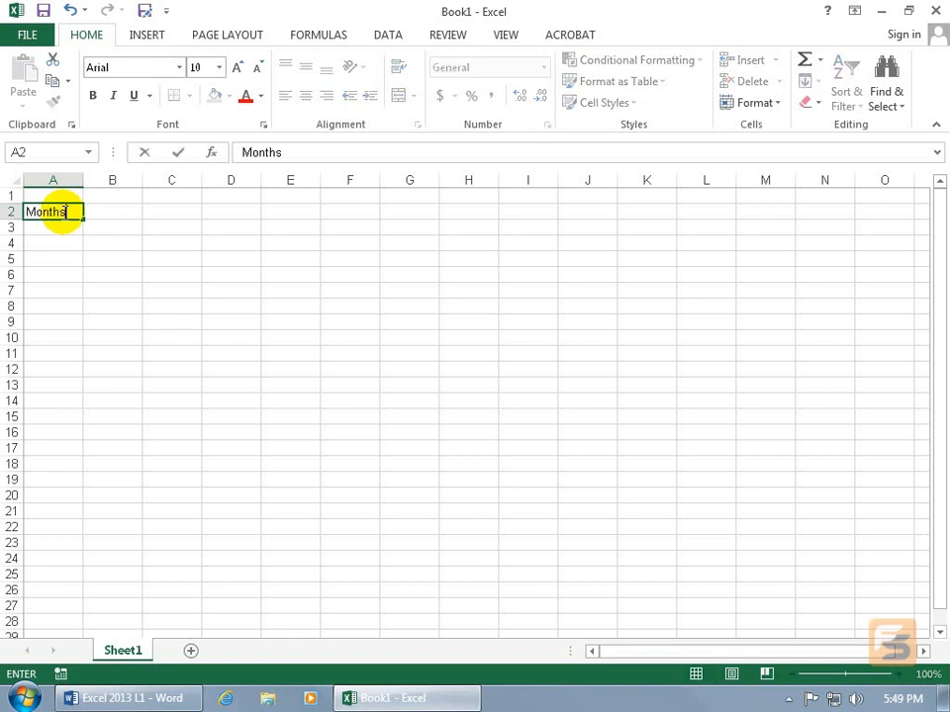
key(Tab)
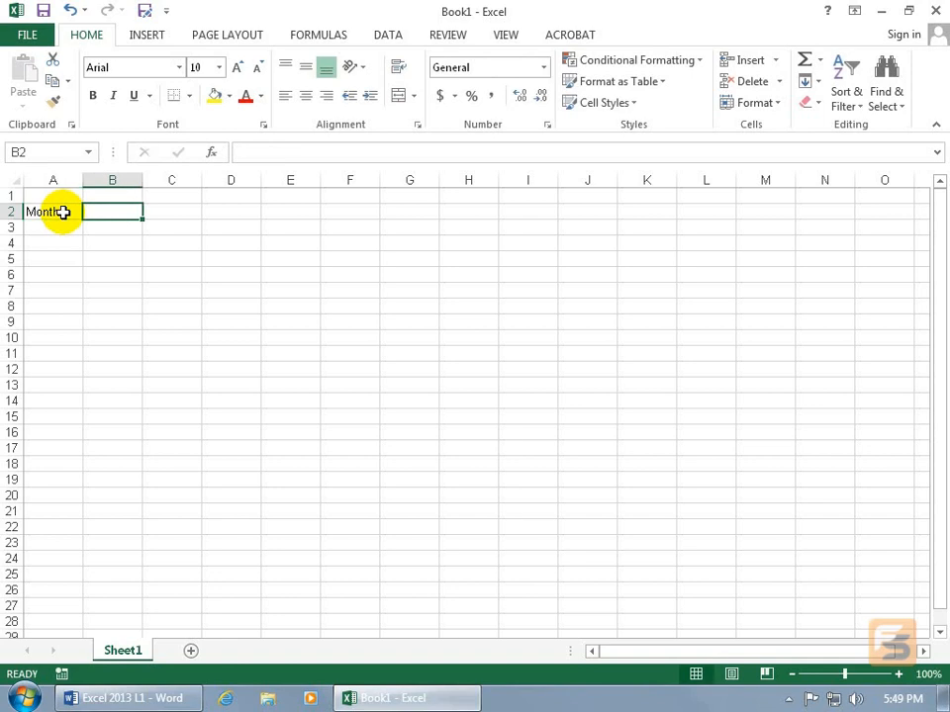
text(Sales)
key(Tab)
text(Expenses)
key(Tab)
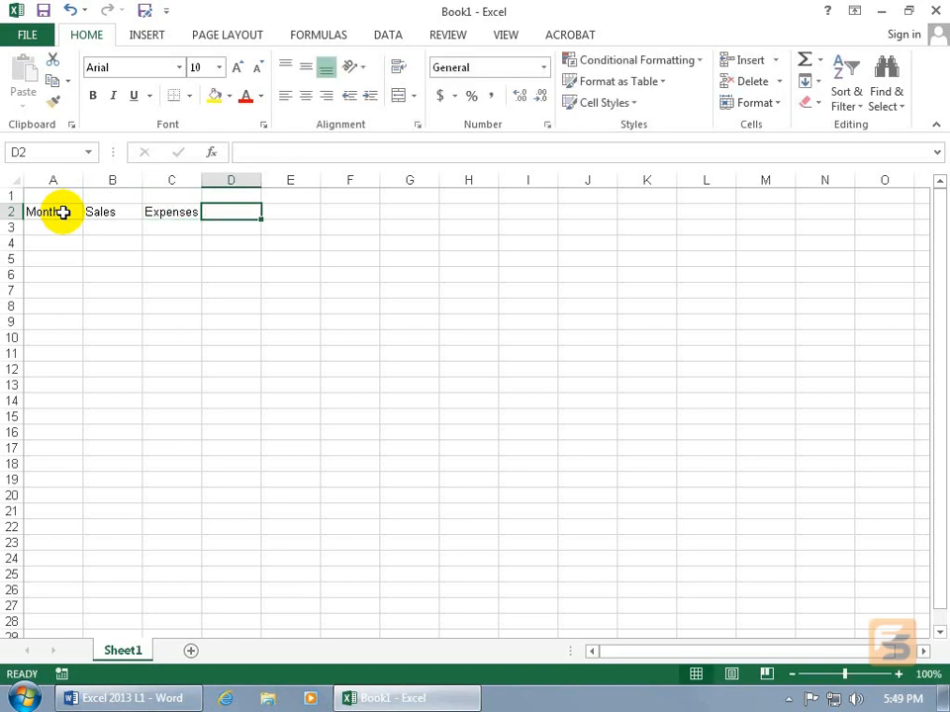
text(Profits)
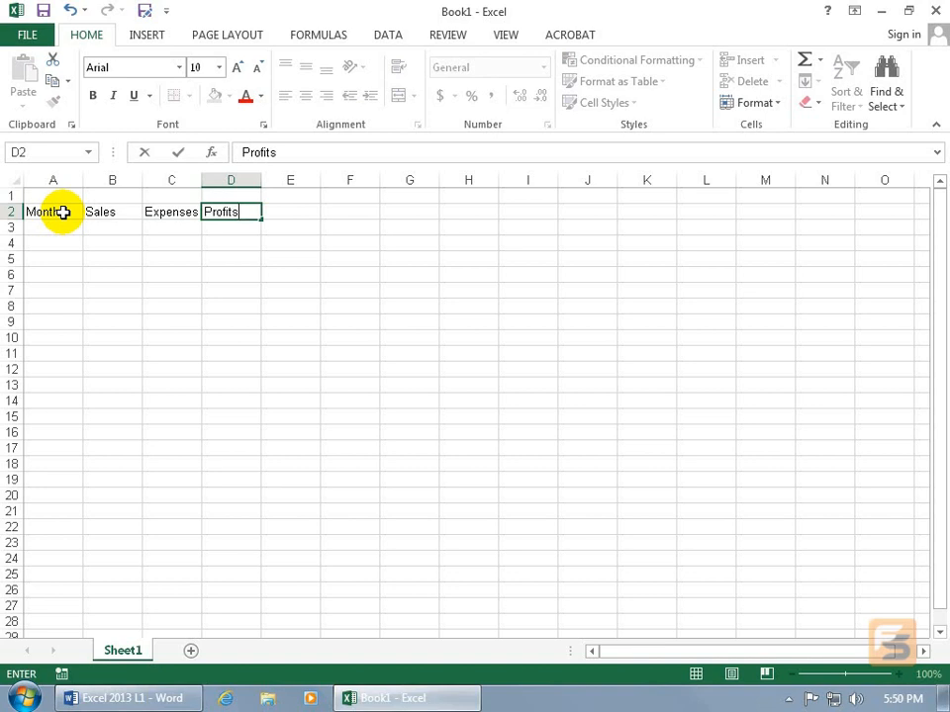
key(Return)
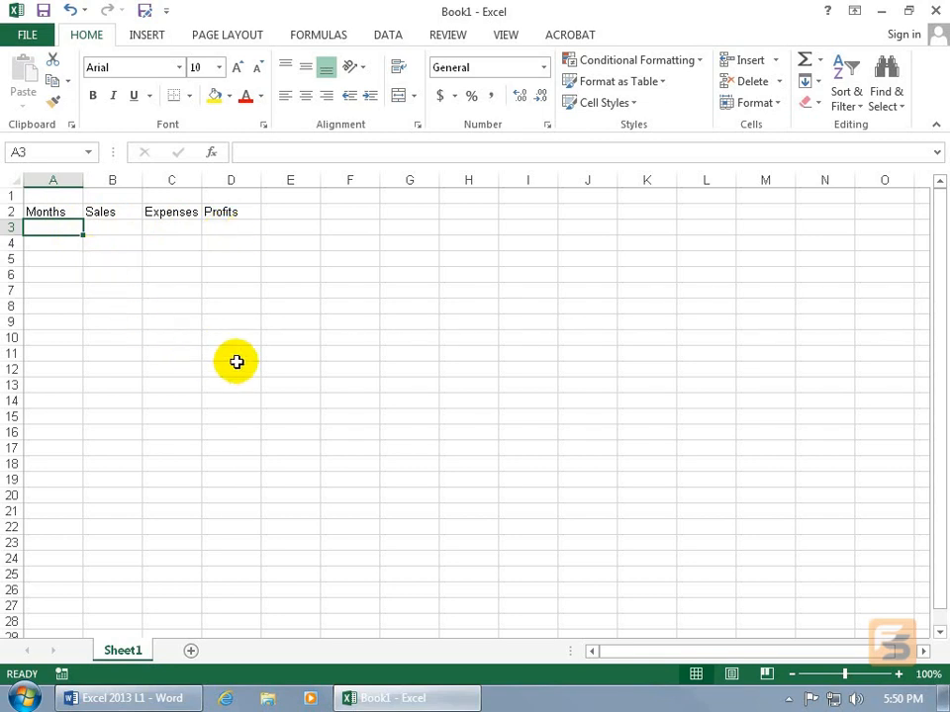
Enter the numbers 1, 2, 3 and 4 across cells E9 to H9.
click(307, 323)
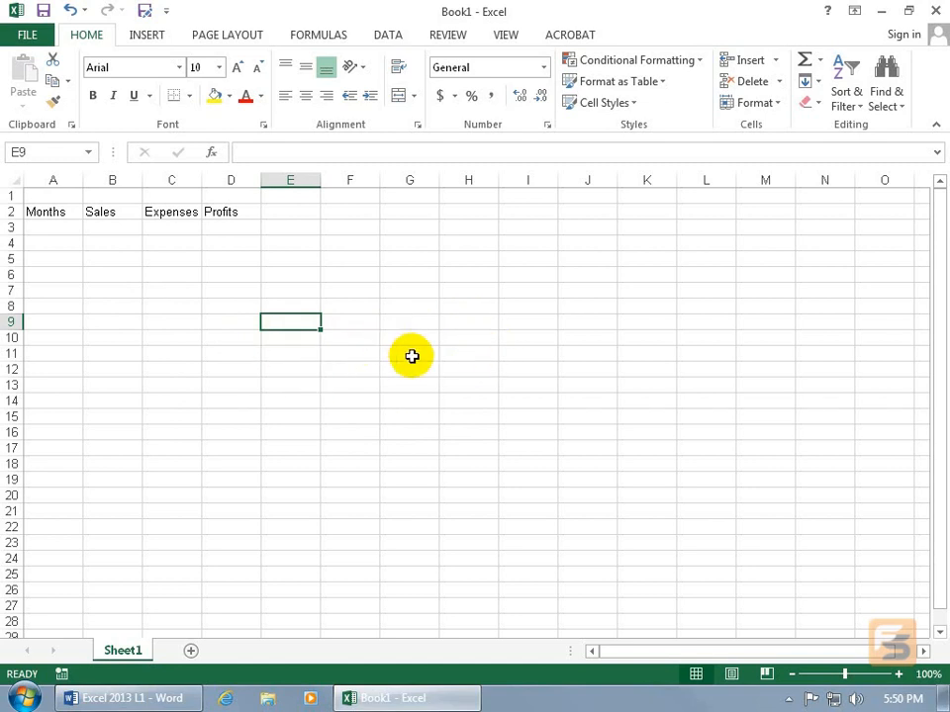
text(1)
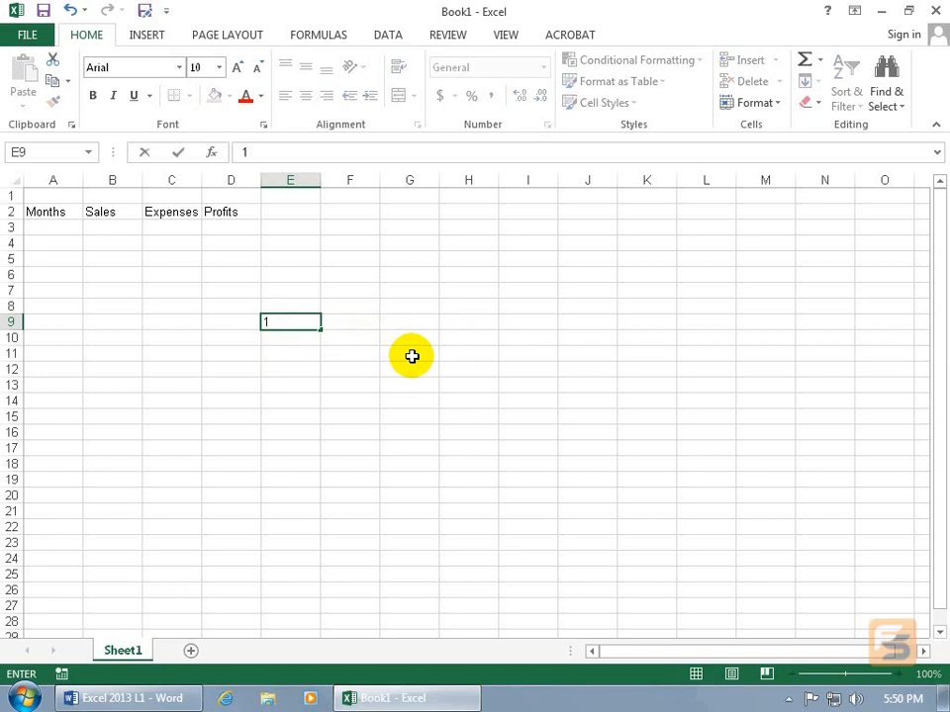
key(Tab)
text(2)
key(Tab)
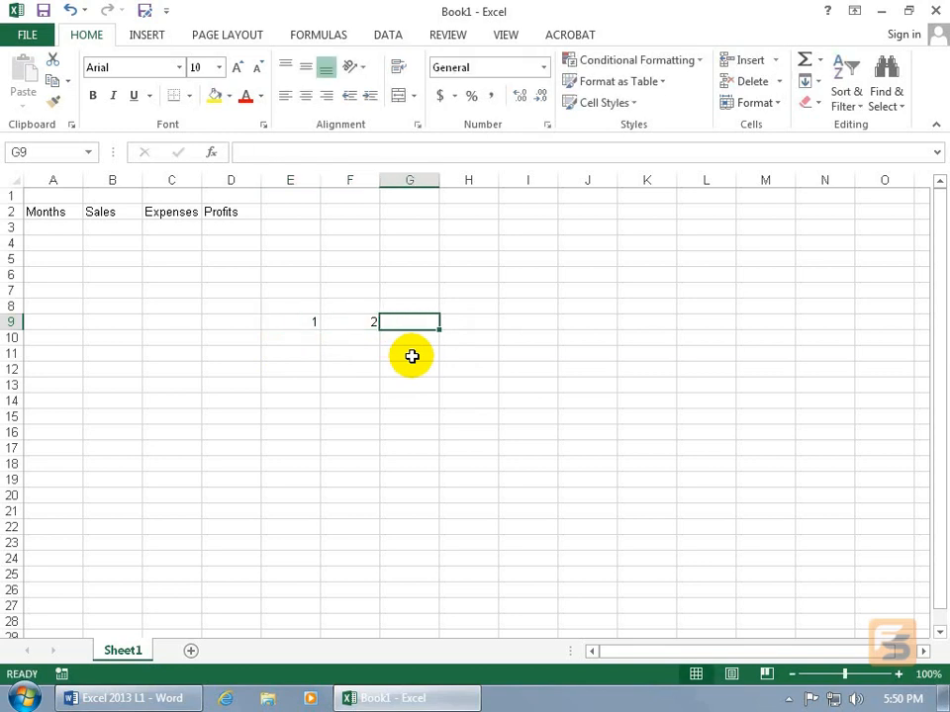
click(464, 385)
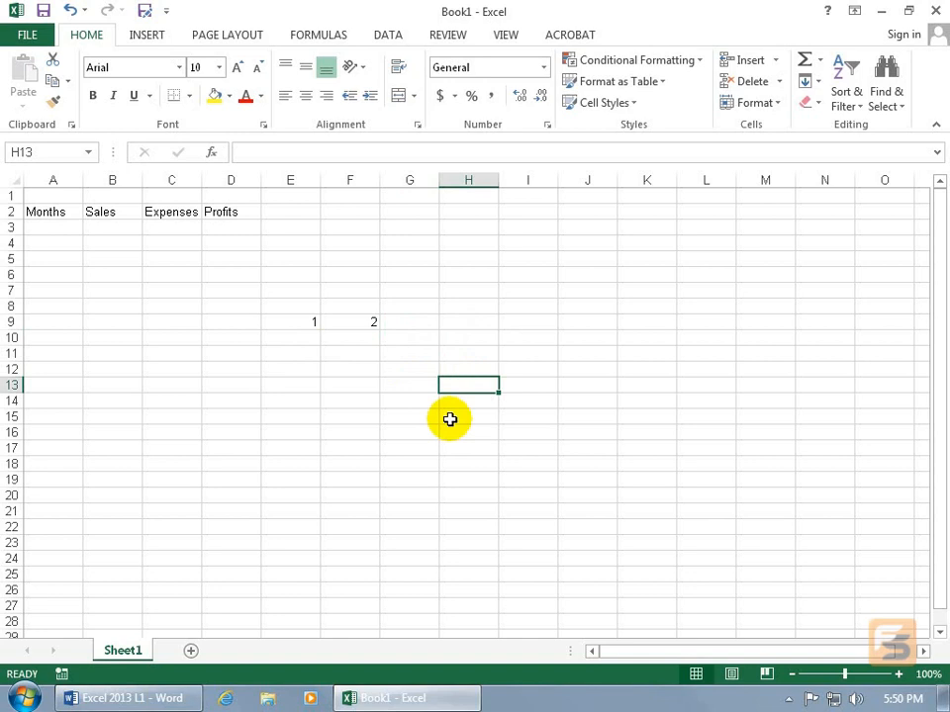
click(415, 323)
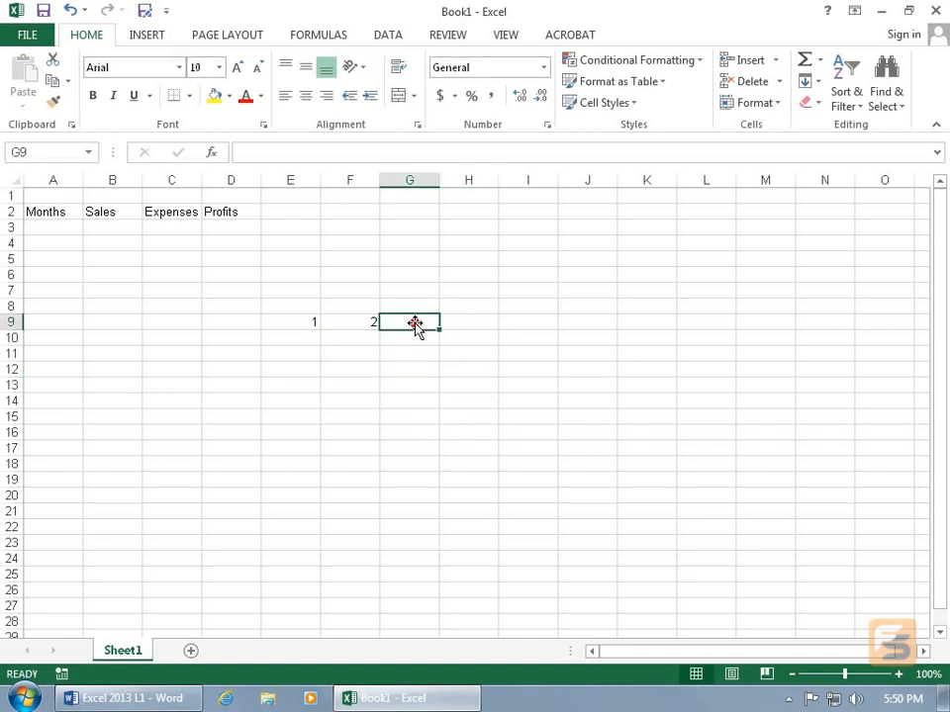
text(3)
key(Tab)
text(4)
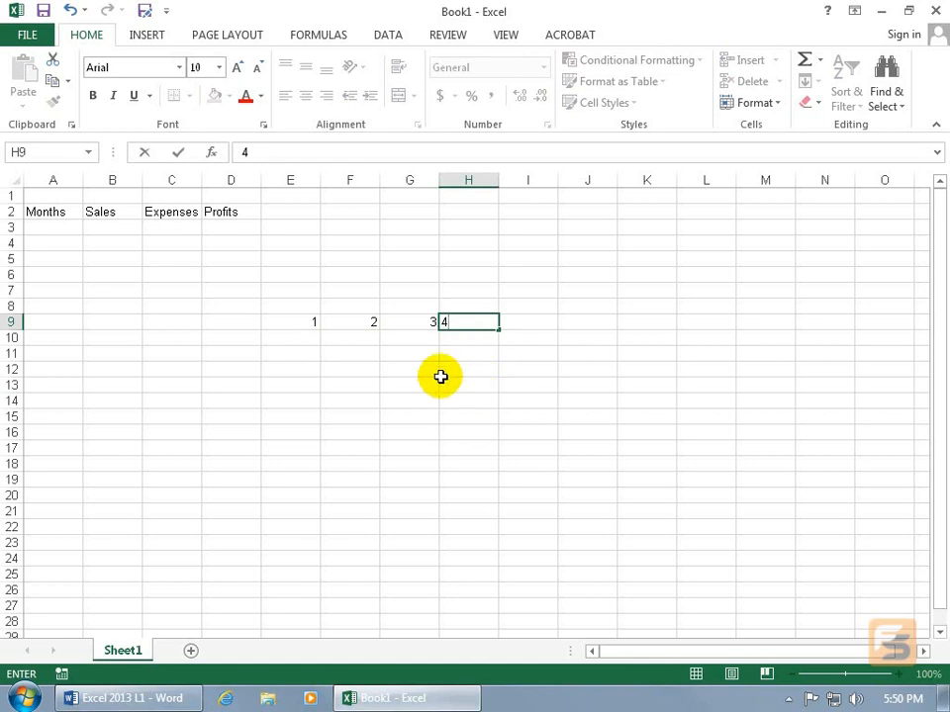
click(409, 339)
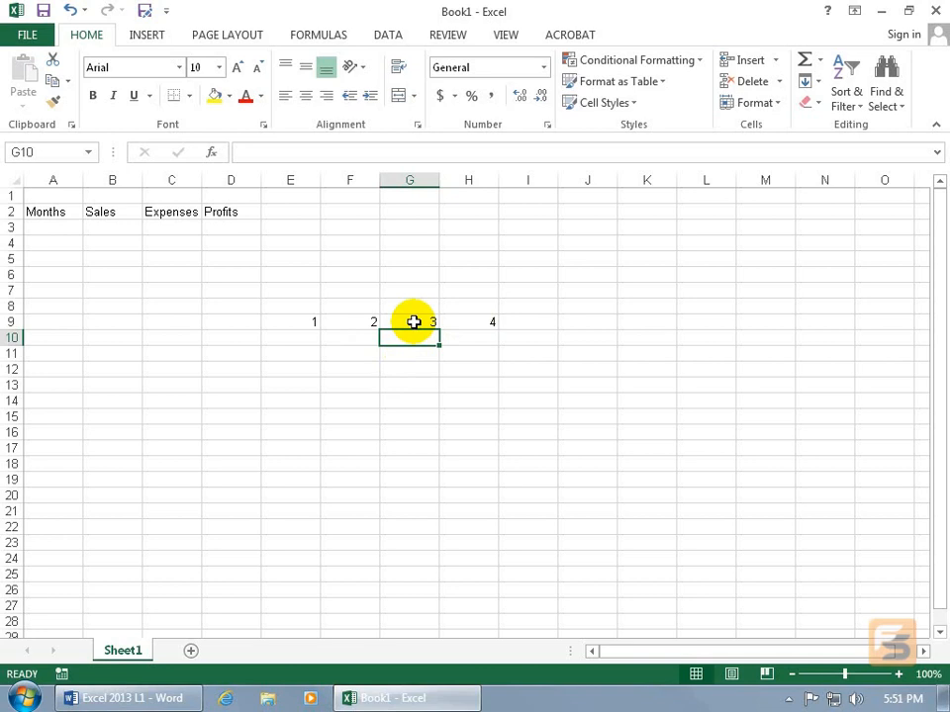
Clear the contents of cell E9 and select the range F9:H9.
click(305, 324)
key(Delete)
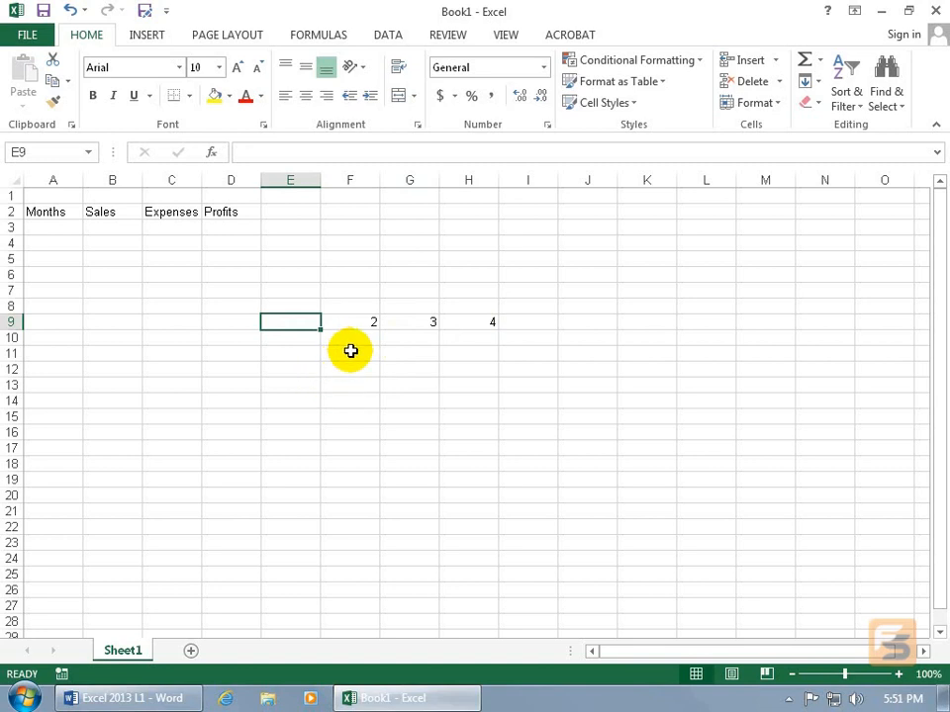
drag(340, 321, 485, 321)
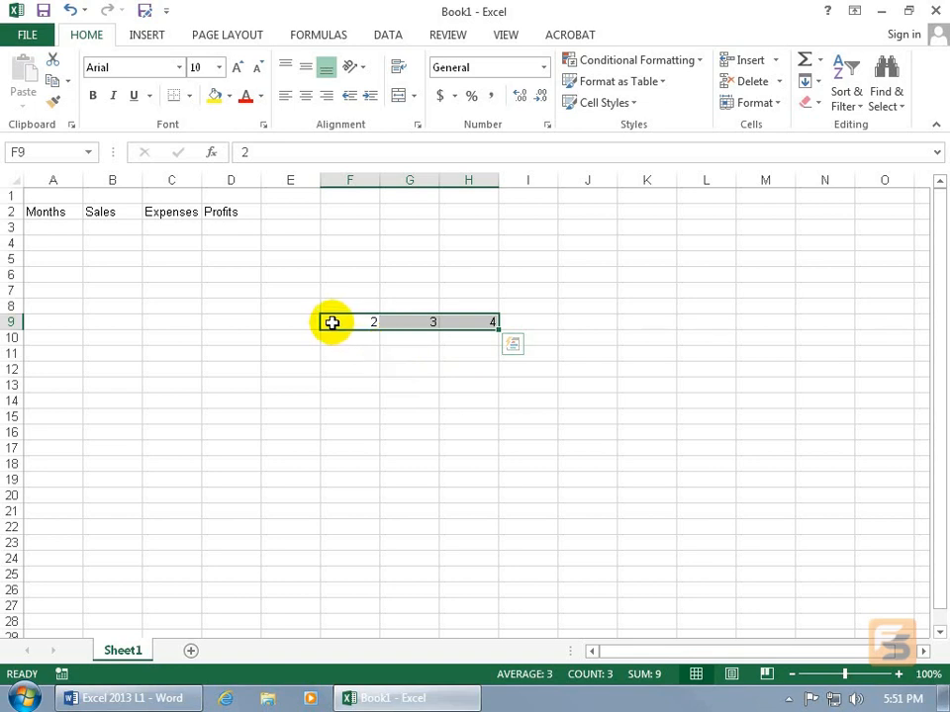
Try moving the range G9:H9 to H13:I13 and undo the move.
drag(291, 321, 488, 322)
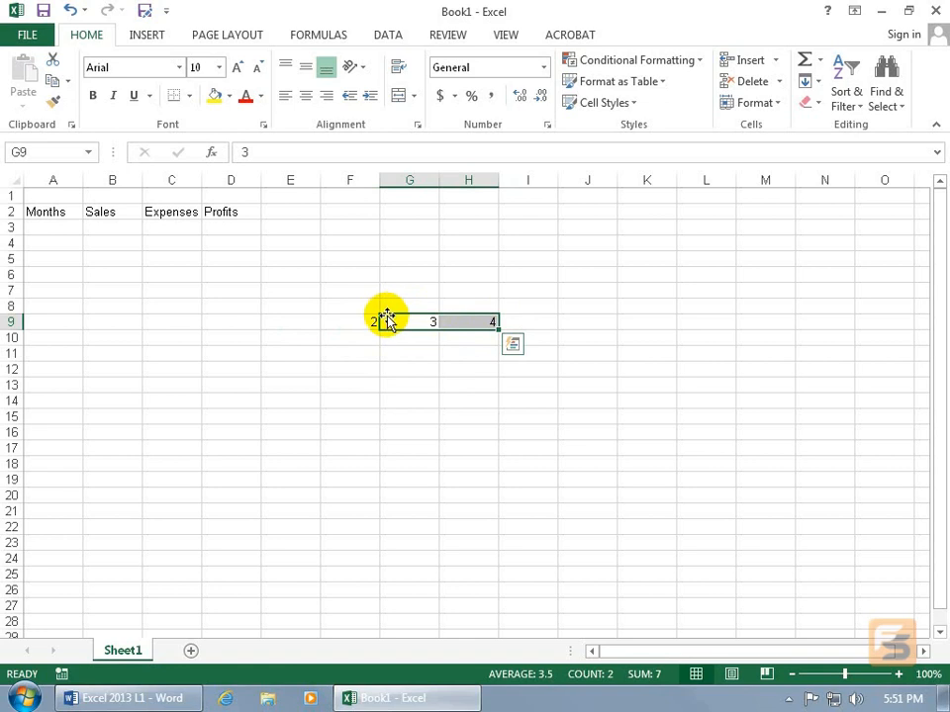
drag(392, 314, 451, 378)
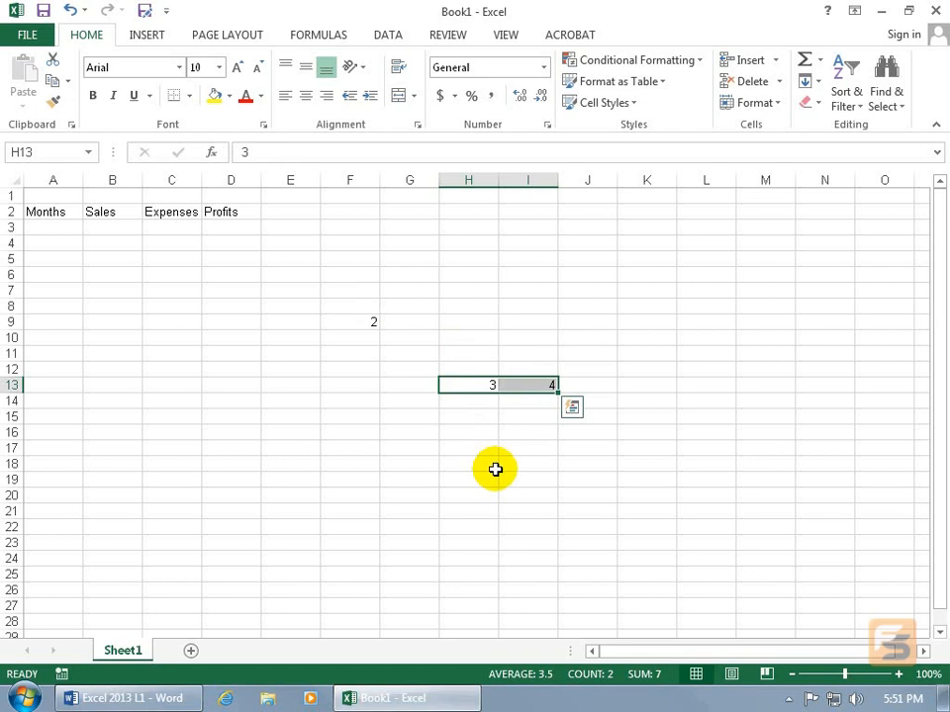
click(70, 11)
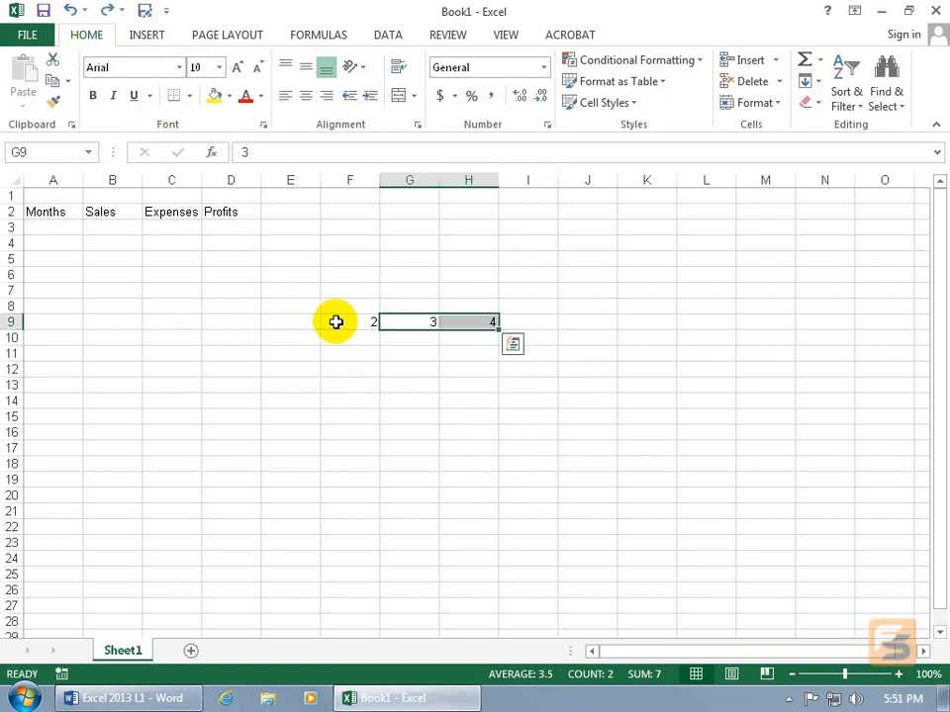
Clear the remaining numbers from the range F9:H9.
drag(358, 319, 488, 320)
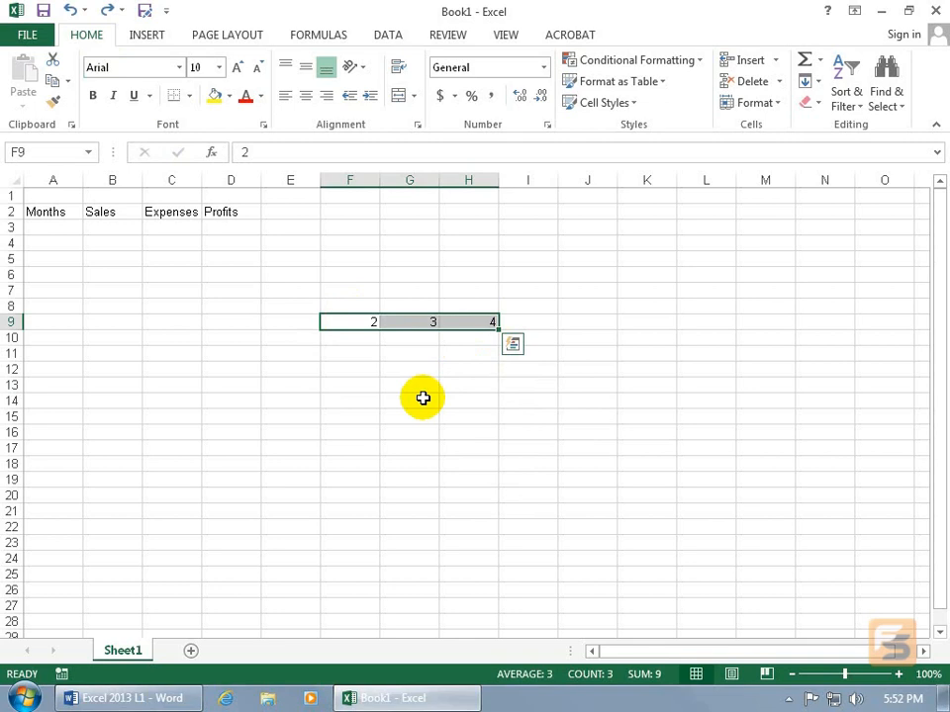
key(Delete)
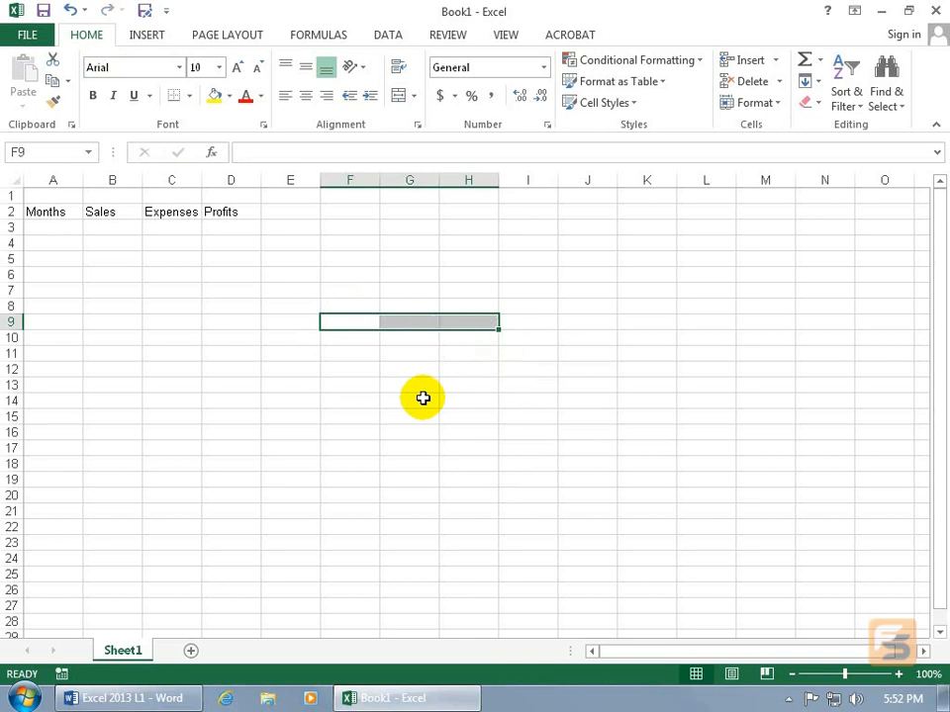
Enter January in cell A3 and February in cell A4 below the Months heading.
click(63, 226)
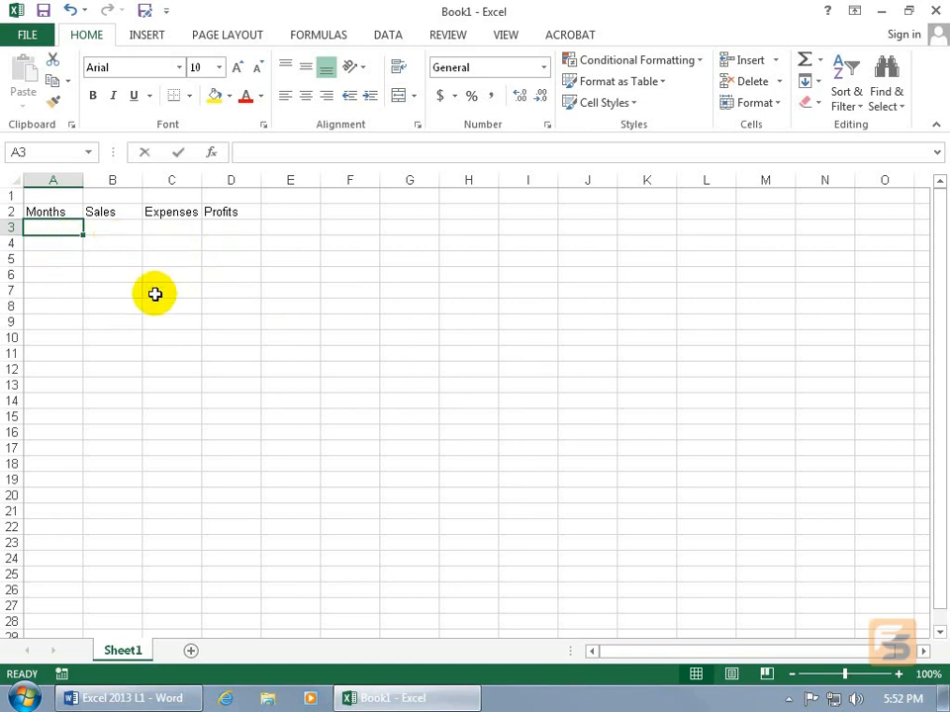
text(January)
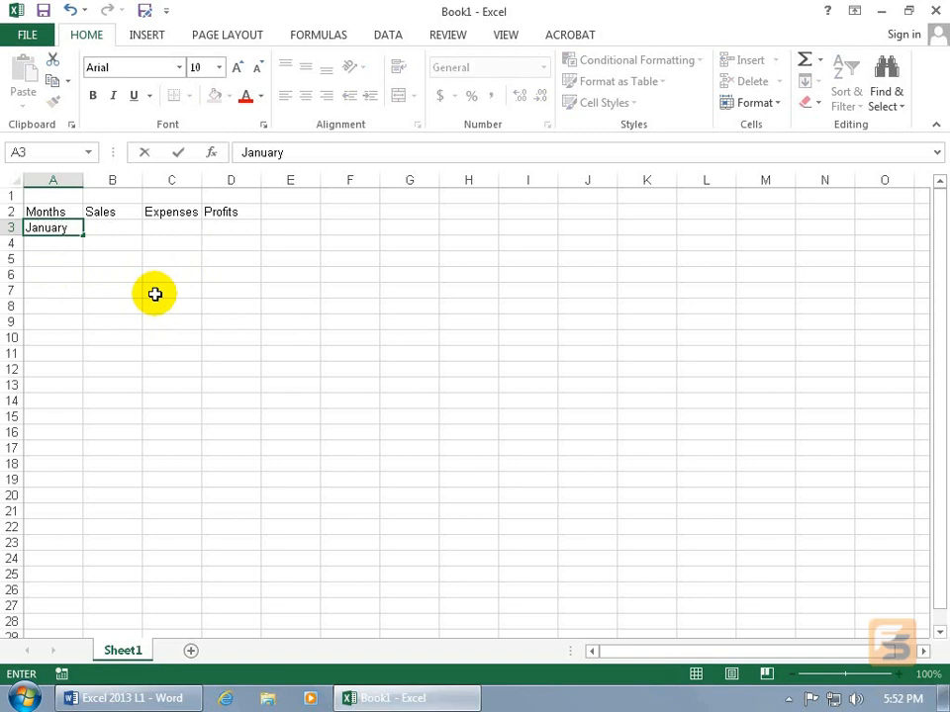
key(Return)
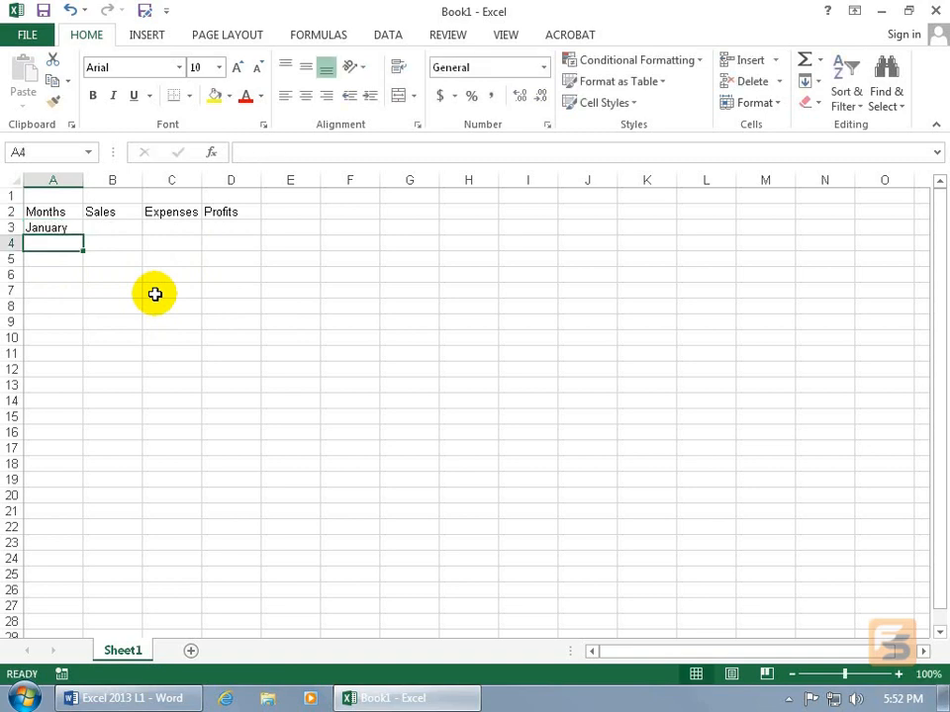
text(Fe)
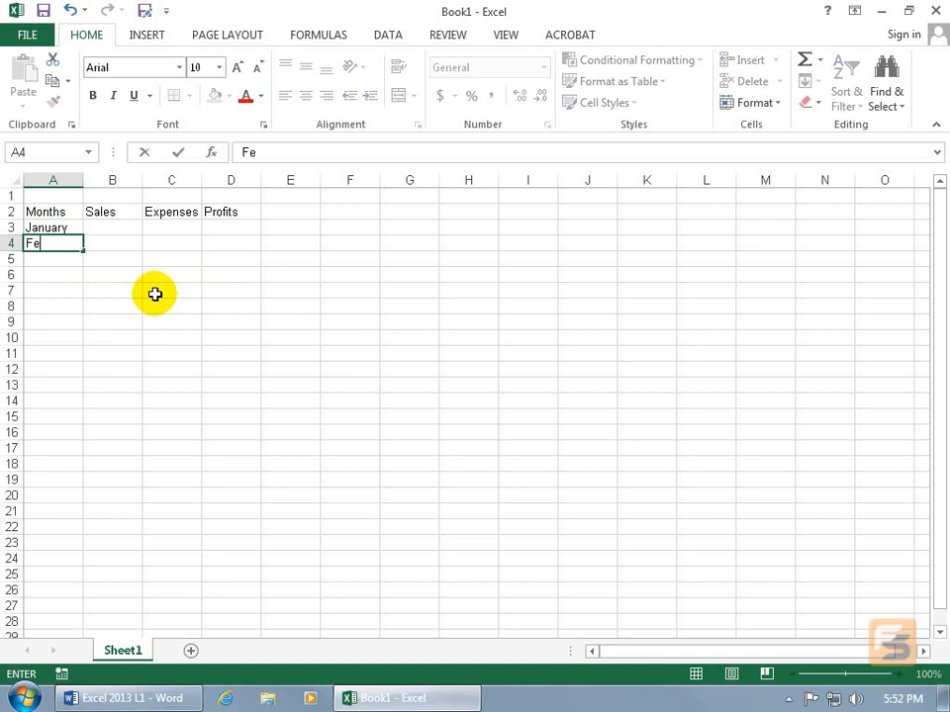
text(bruary)
key(Return)
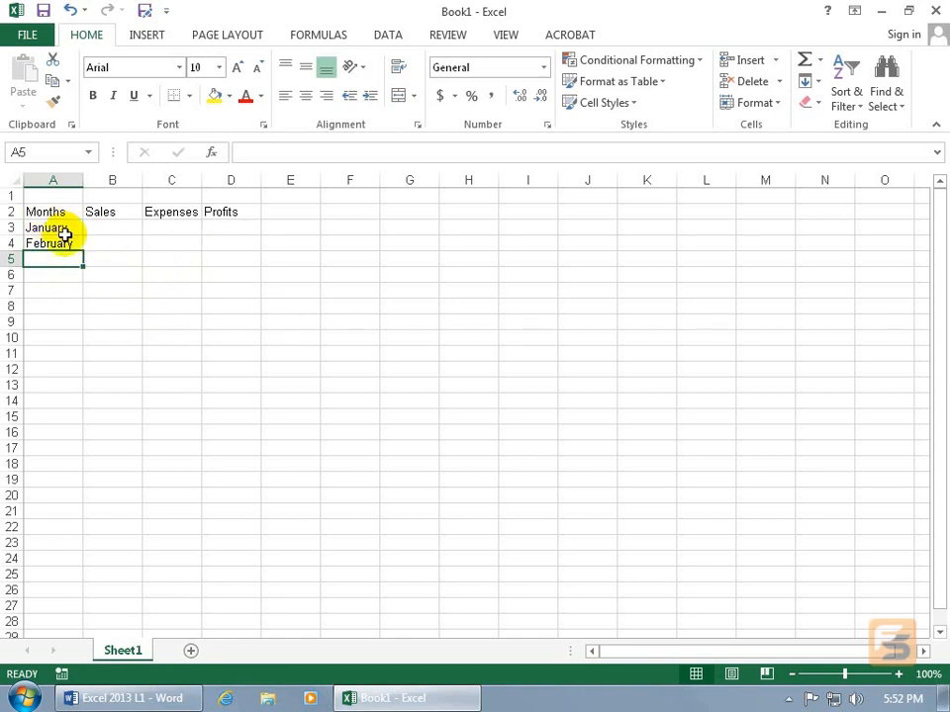
Enter the autocompleted text Months in cell A5.
text(Months)
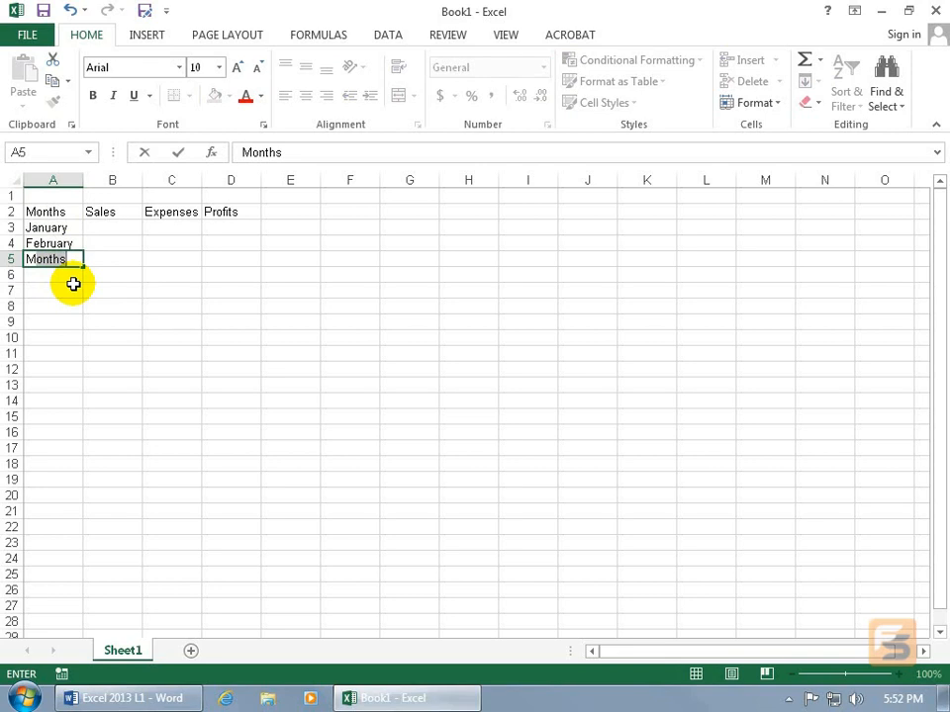
key(Return)
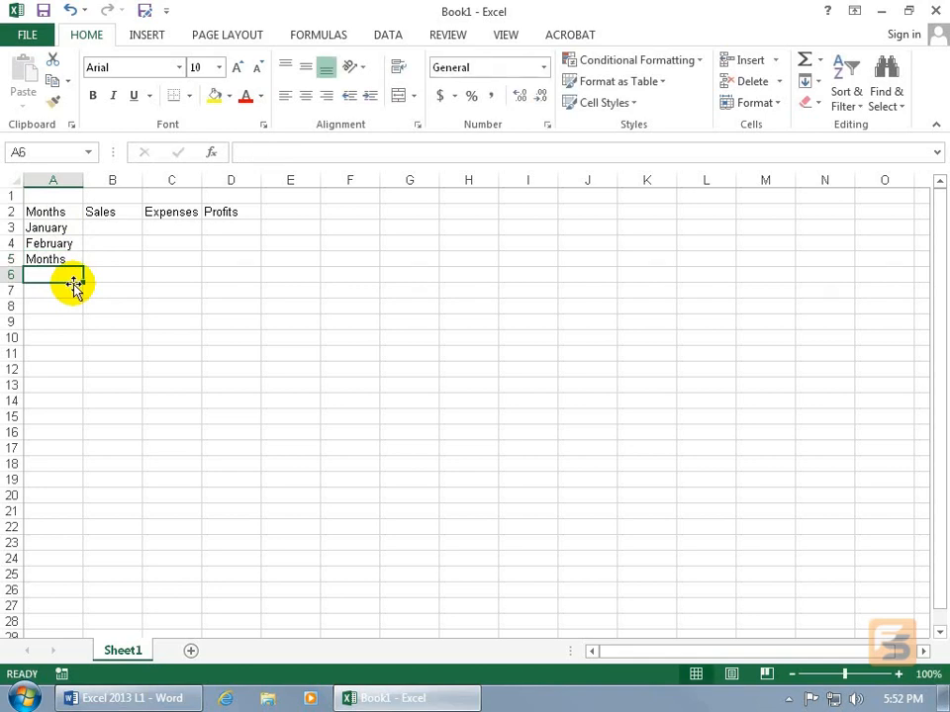
Replace the entry in cell A5 with March.
click(65, 258)
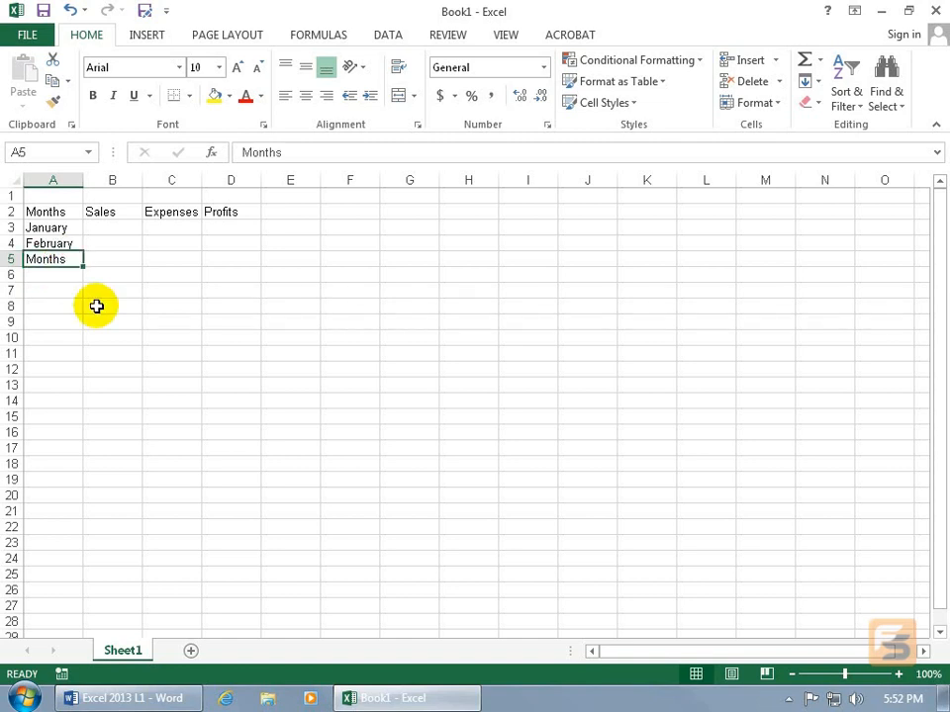
key(F2)
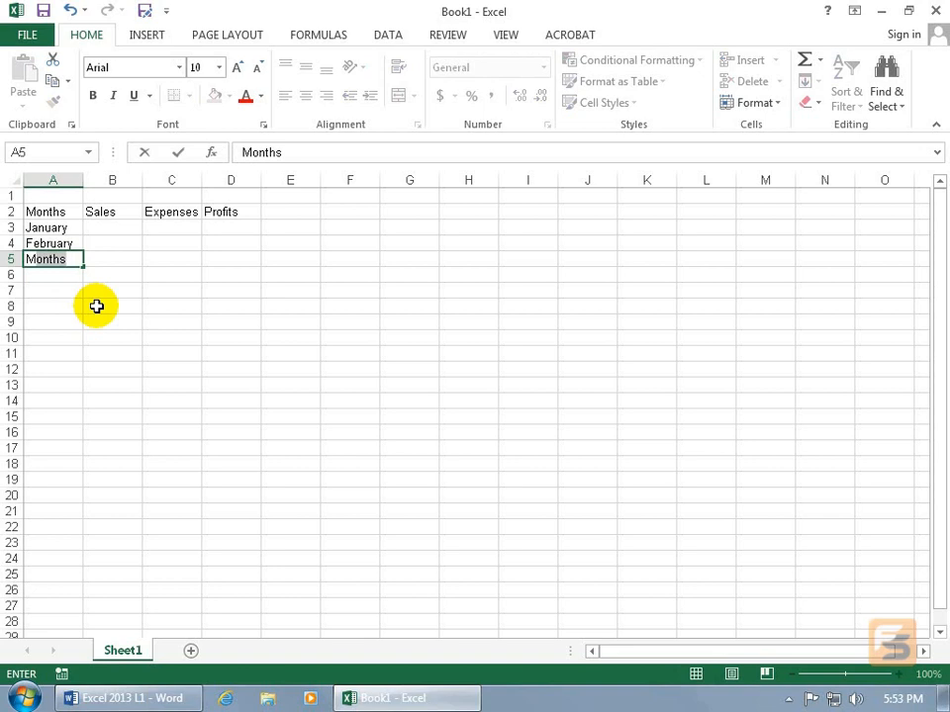
text(a)
text(ch)
key(Return)
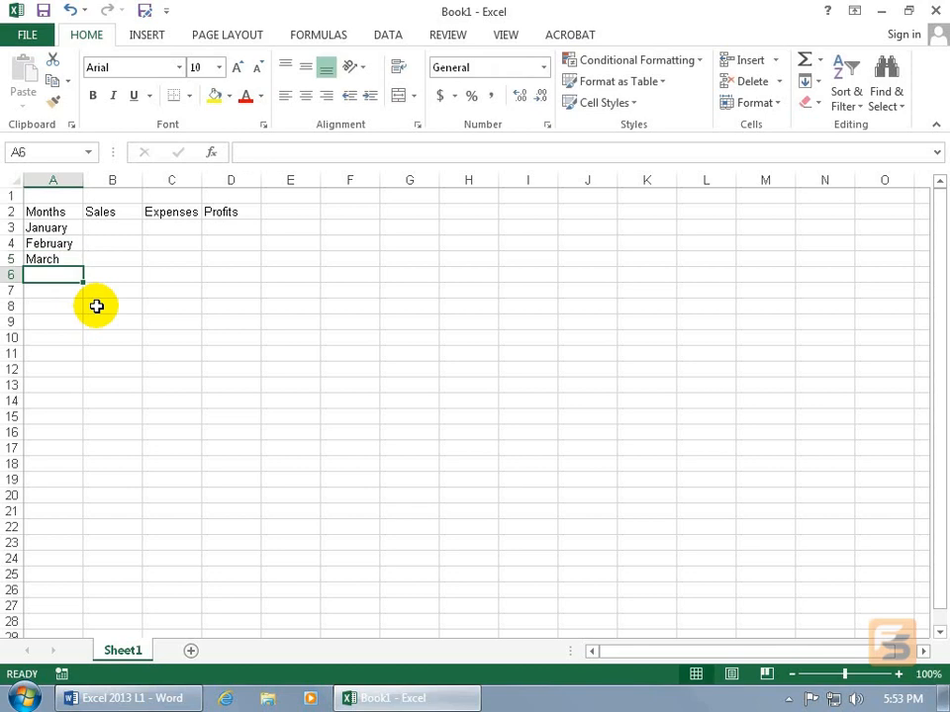
Enter the row label Totals in cell A7, leaving row 6 blank below the months.
key(Return)
text(Tot)
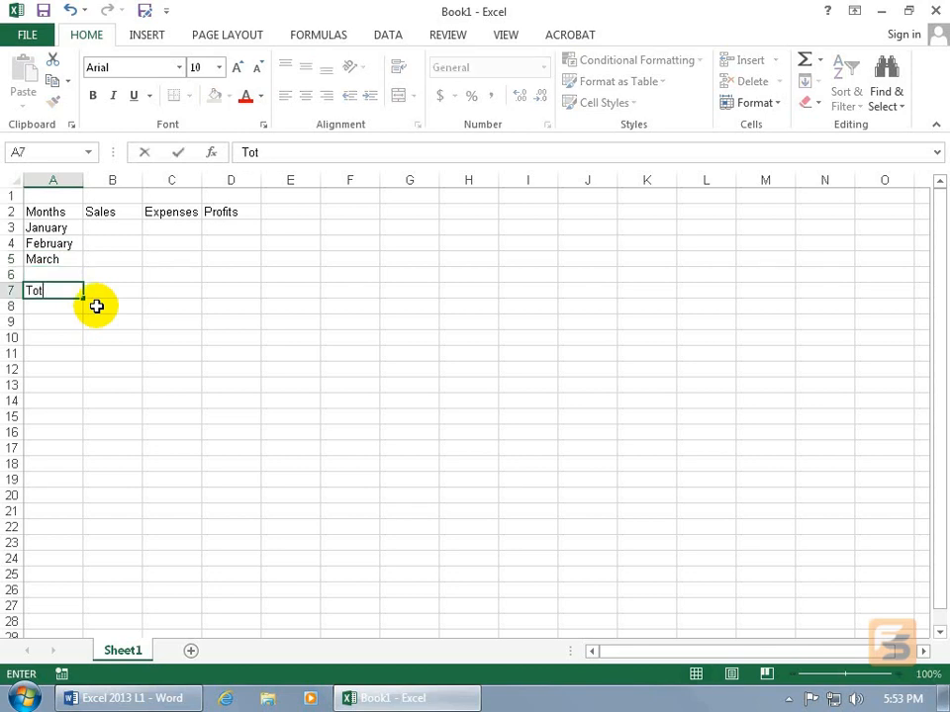
text(als)
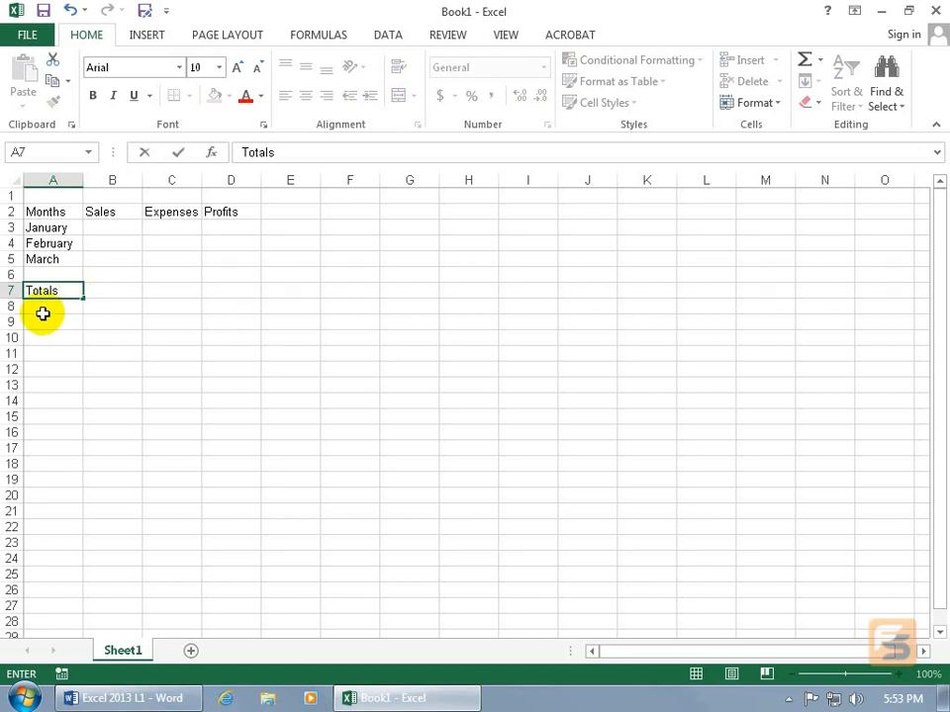
key(Return)
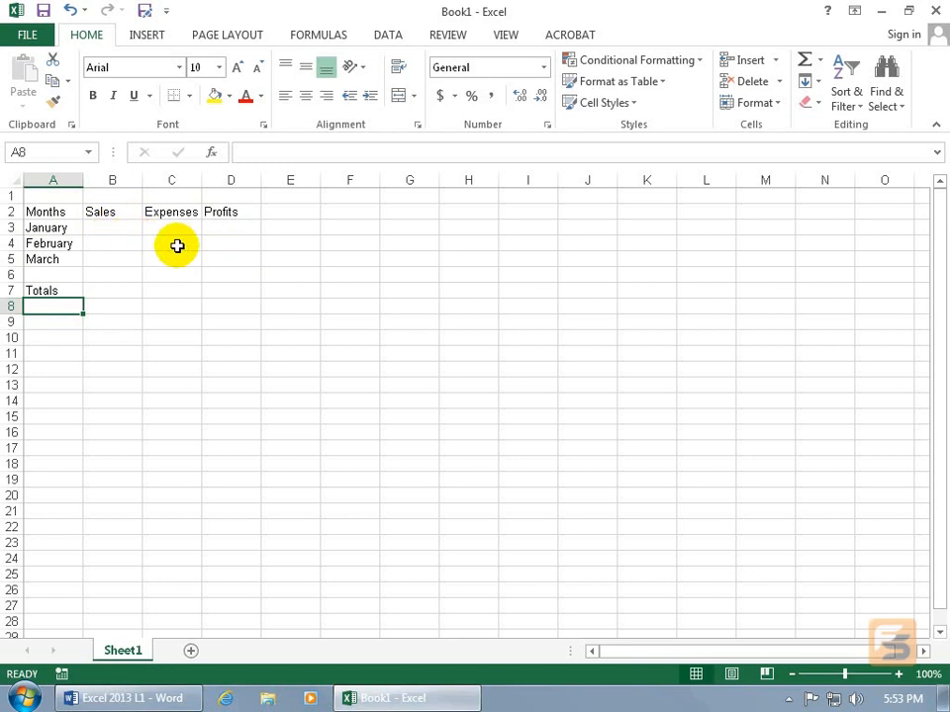
click(113, 292)
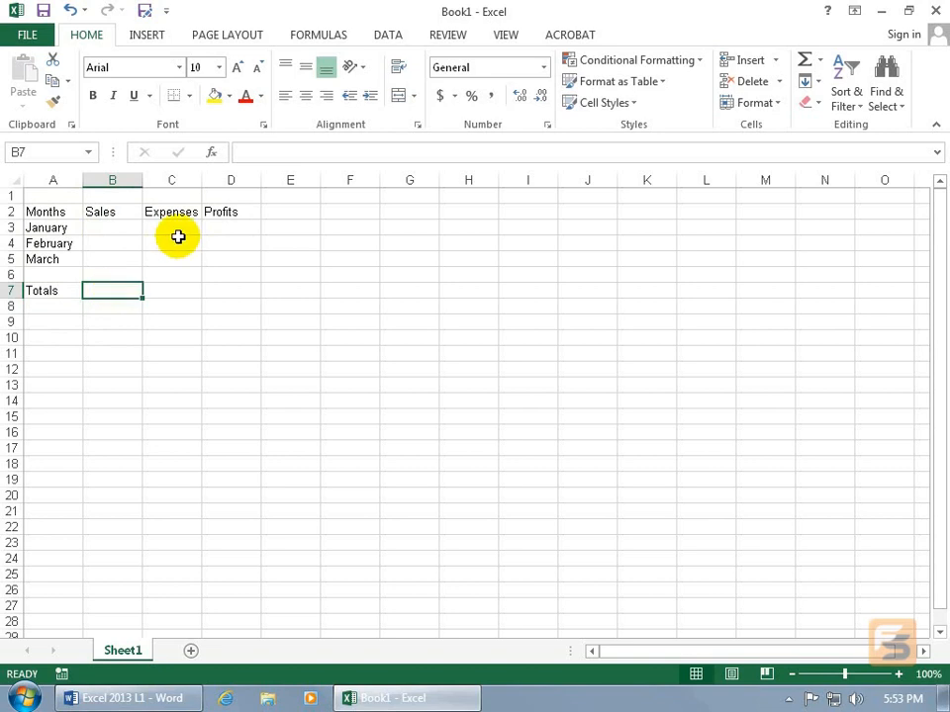
click(172, 293)
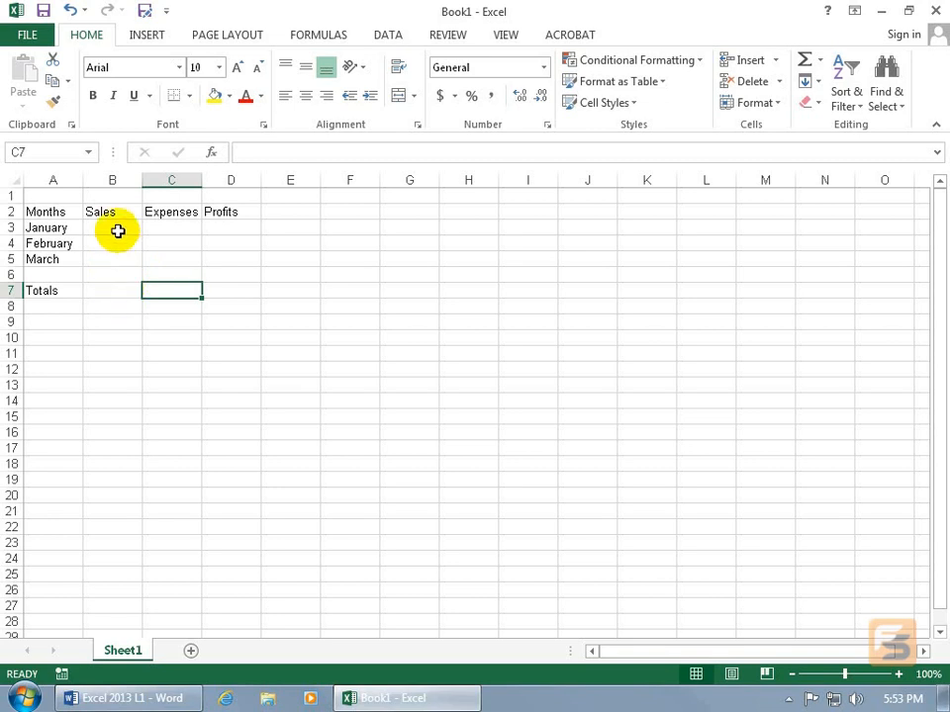
click(48, 290)
click(74, 209)
drag(74, 209, 212, 218)
Enter the Sales figures 500 for January, 685 for February and 125 for March in cells B3 to B5.
click(108, 225)
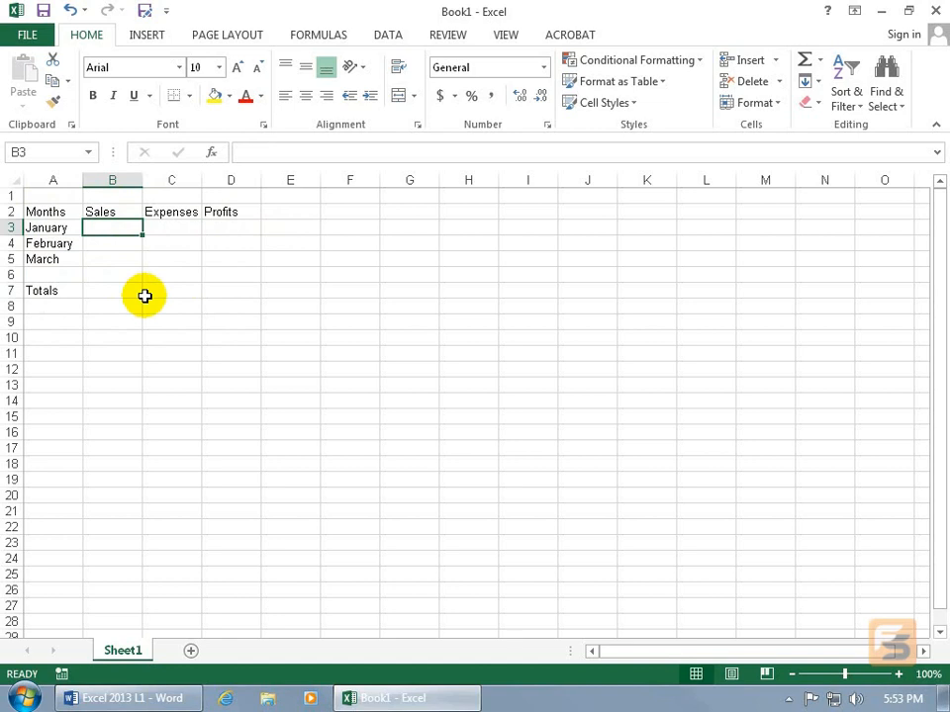
text(500)
key(Return)
text(685)
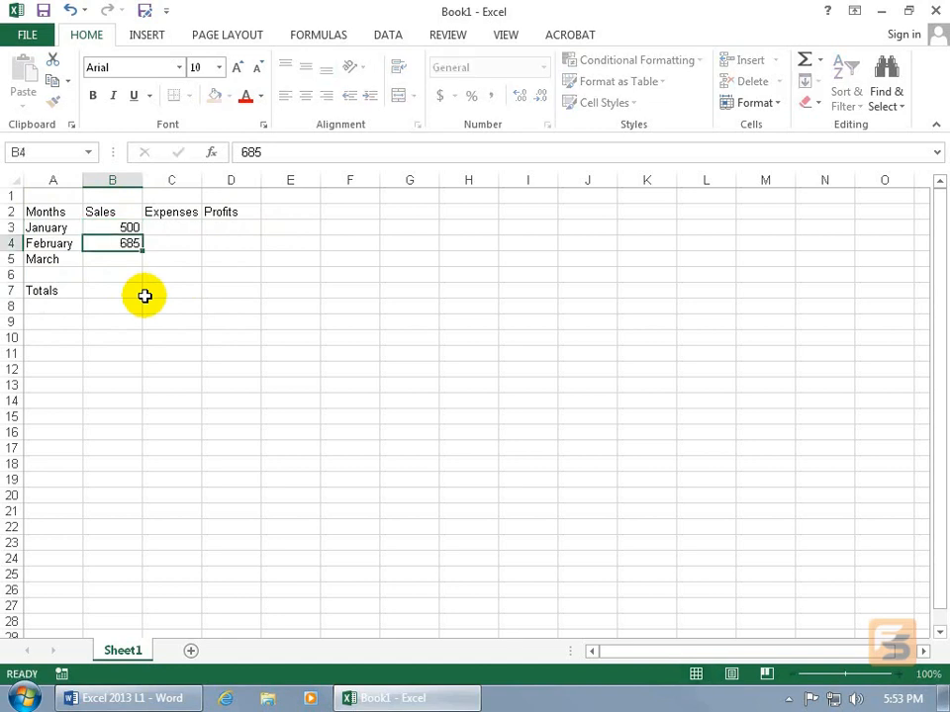
key(Return)
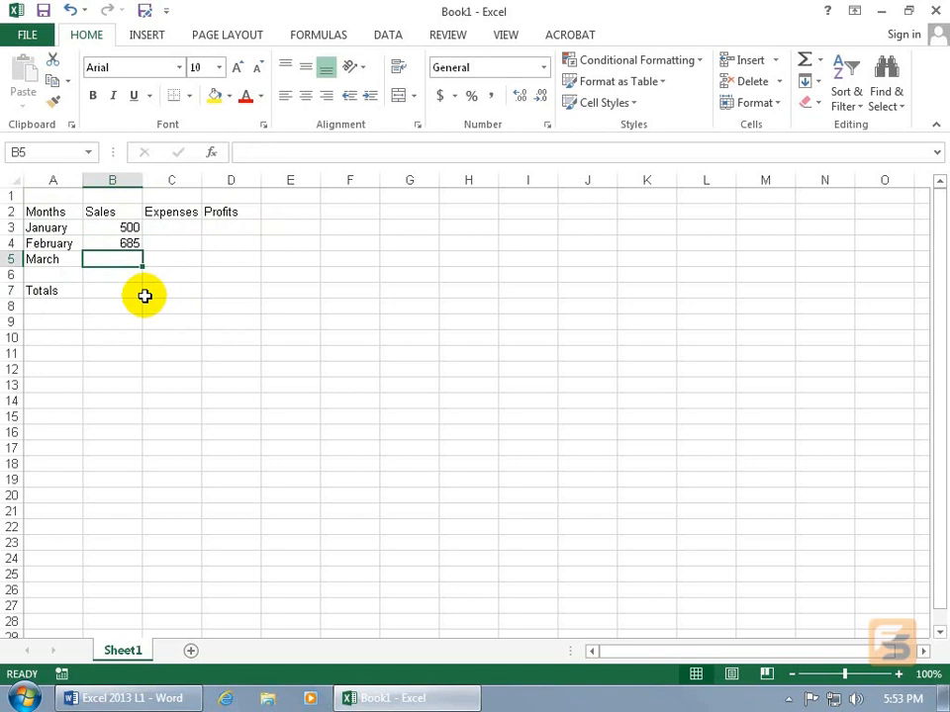
text(125)
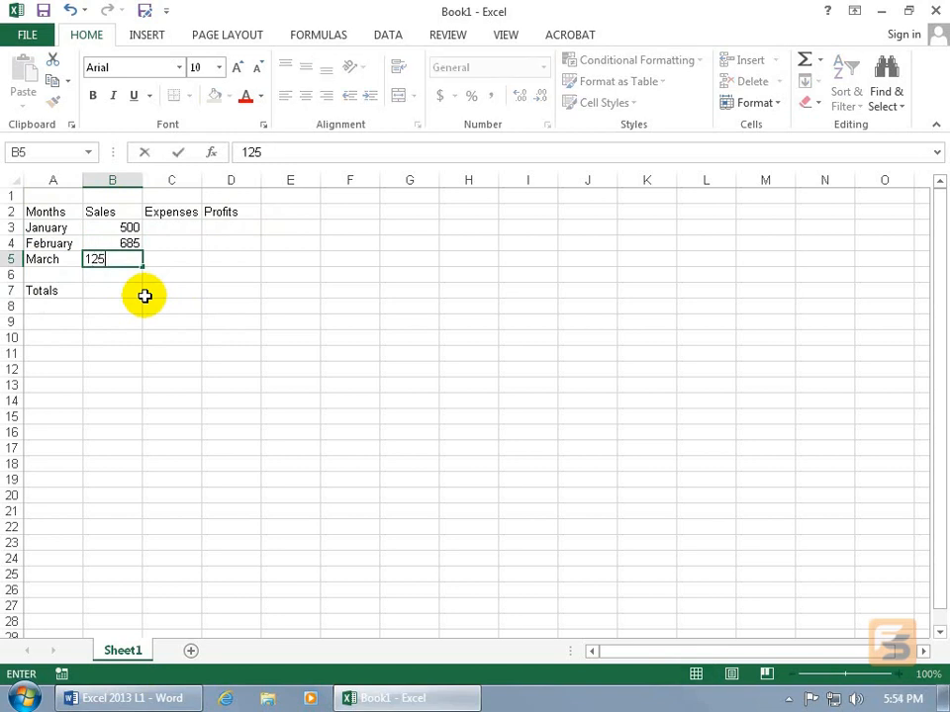
key(Return)
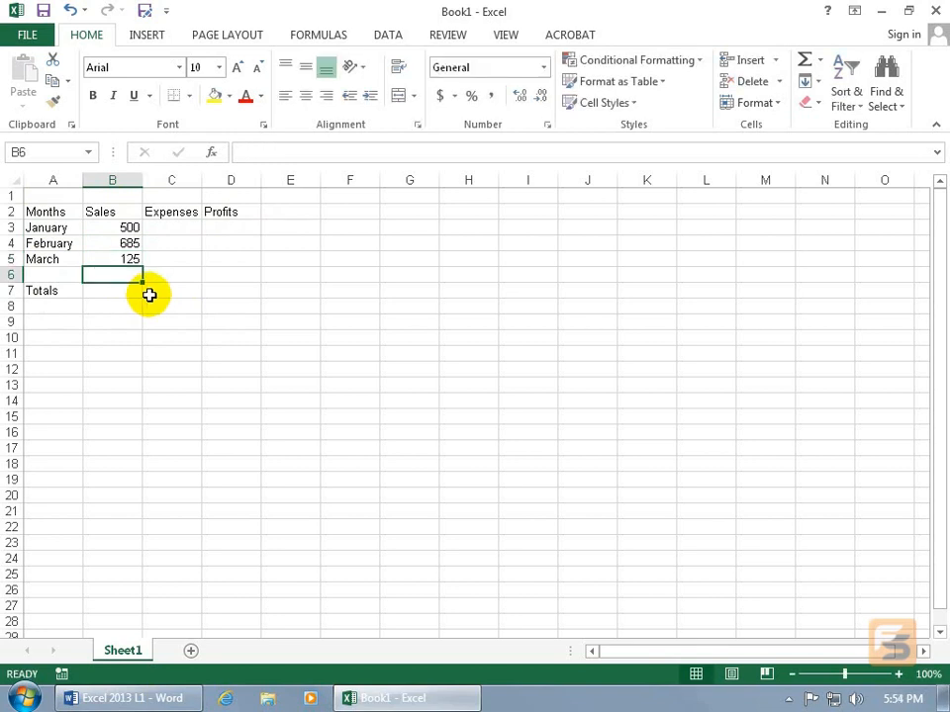
Enter the Expenses figures 25 for January, 40 for February and 5 for March in cells C3 to C5.
click(177, 229)
text(25)
key(Return)
text(40)
key(Return)
text(5)
key(Return)
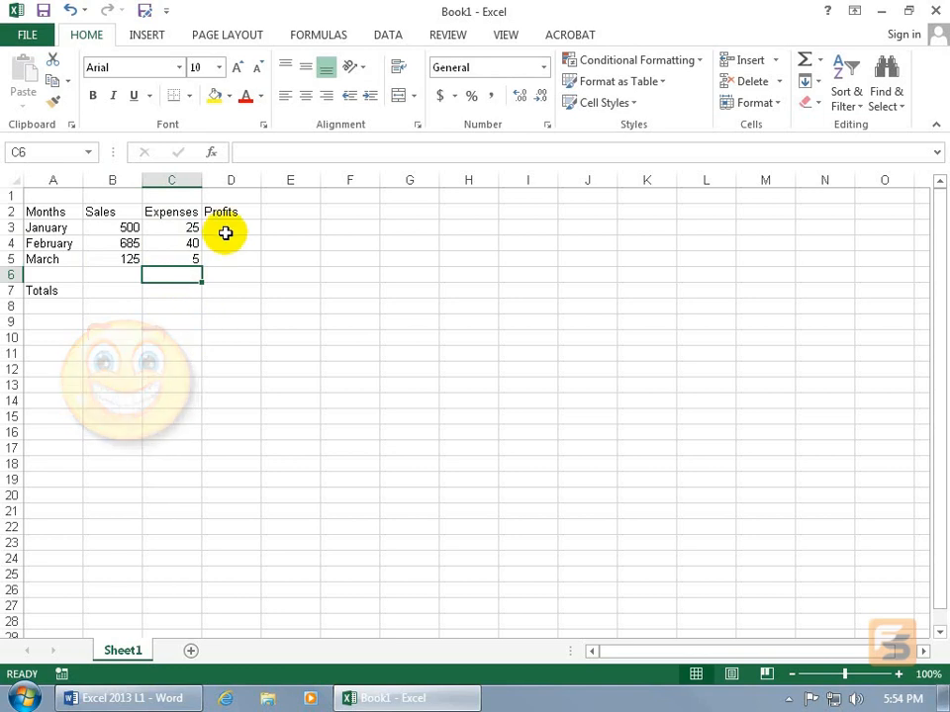
Select cell D3, the January entry in the Profits column.
click(118, 294)
click(178, 296)
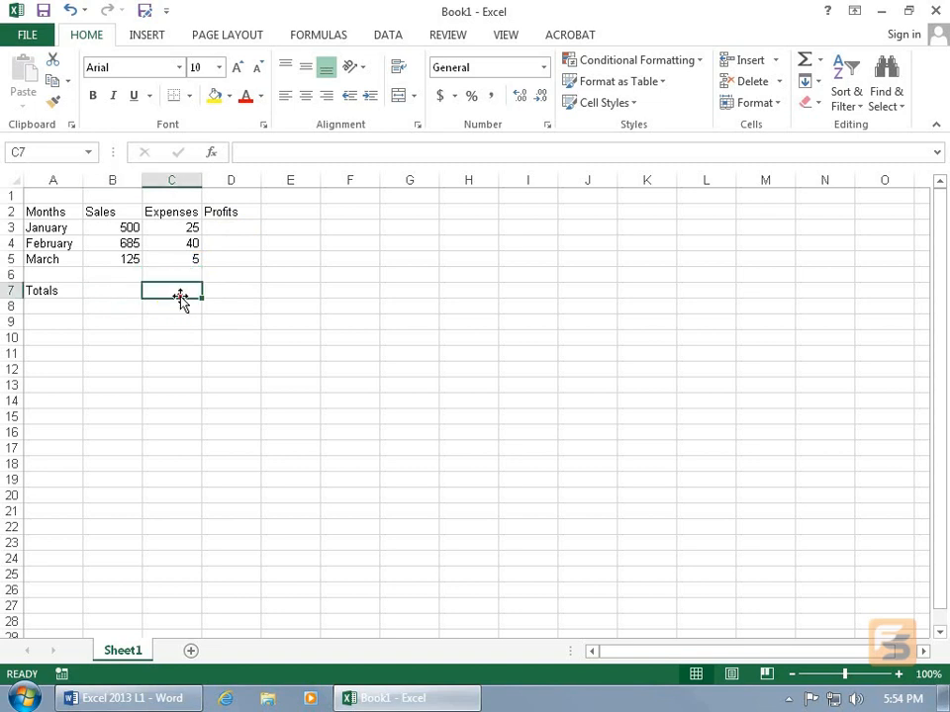
click(232, 228)
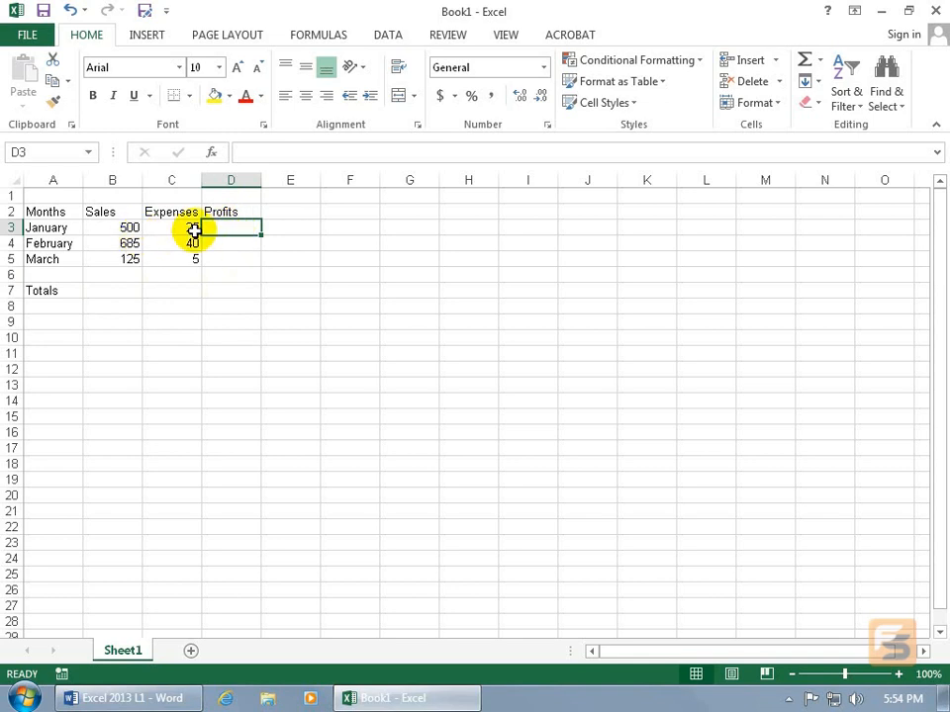